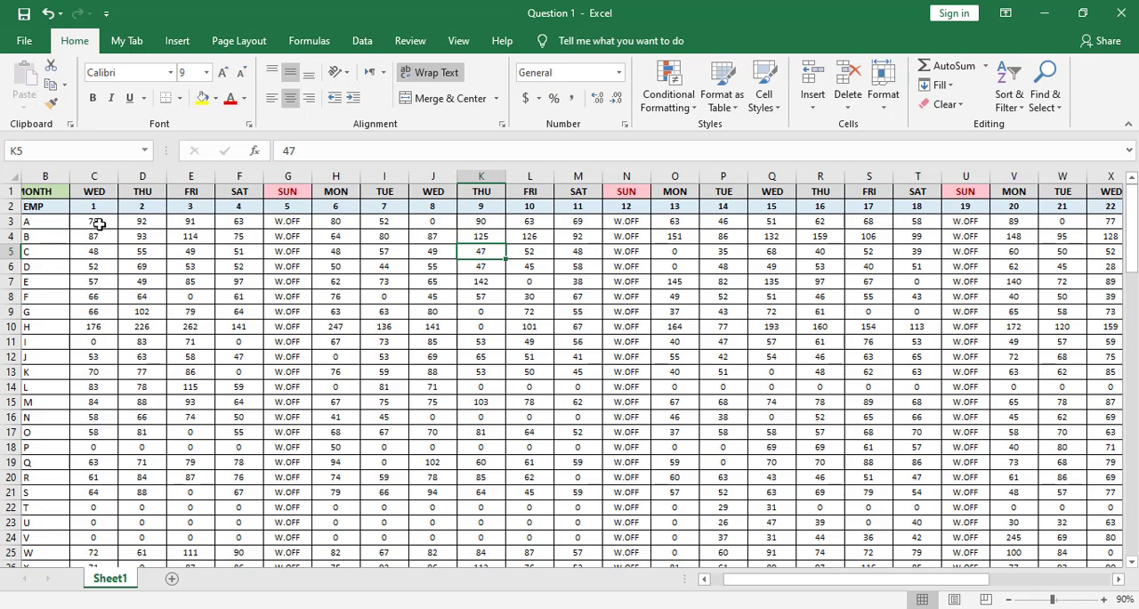
Step: Select the whole block of daily figures from C3 to AG104, excluding the headers and employee columns
left_click(100, 224)
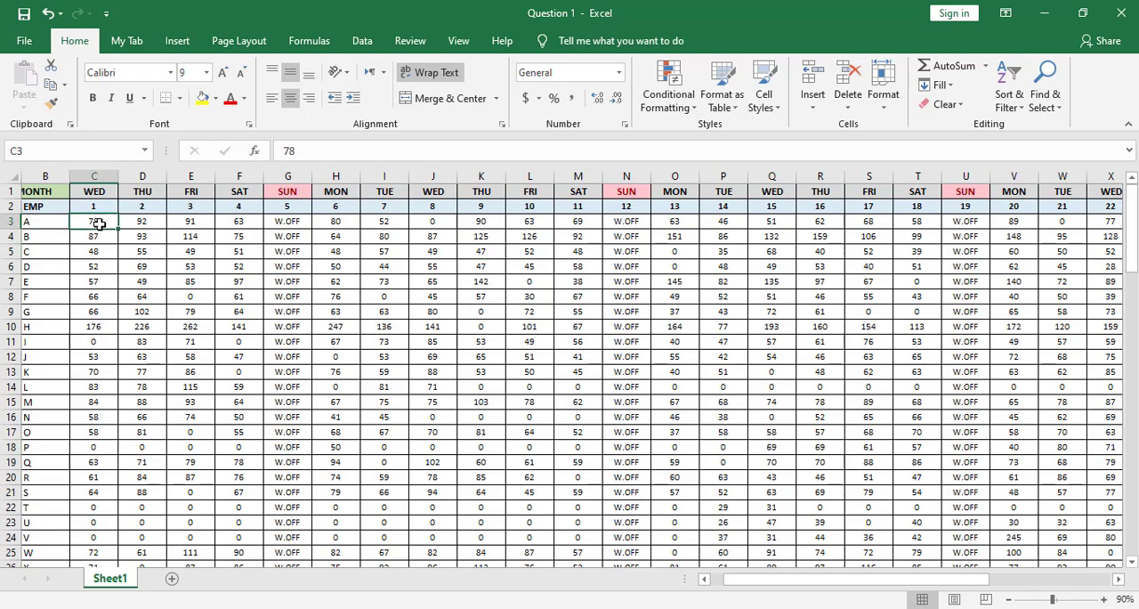
key("ctrl+shift")
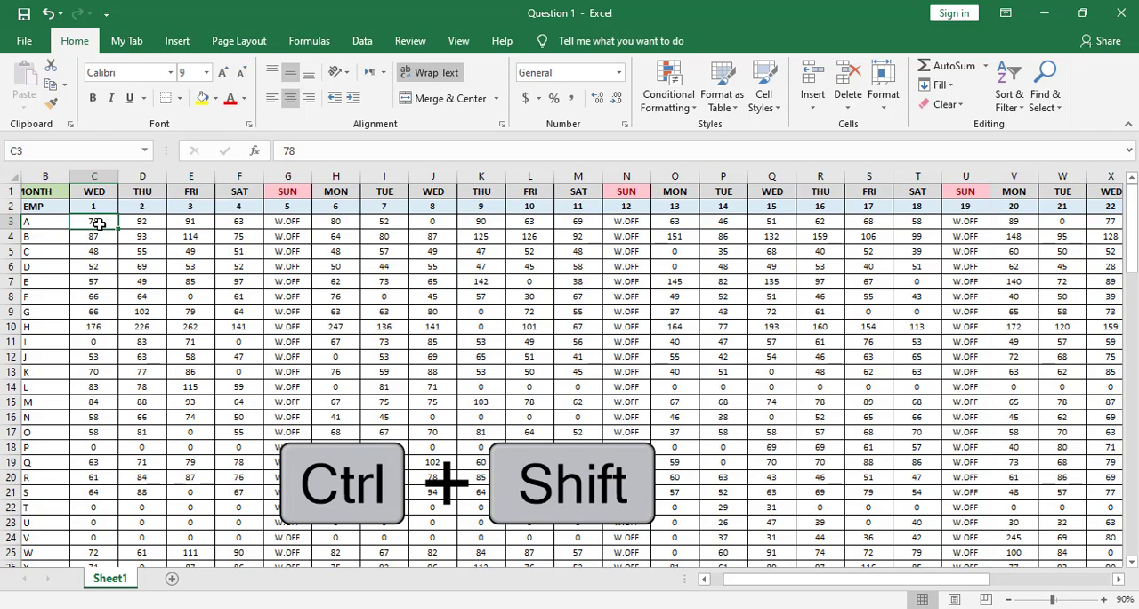
key("ctrl+shift+Down")
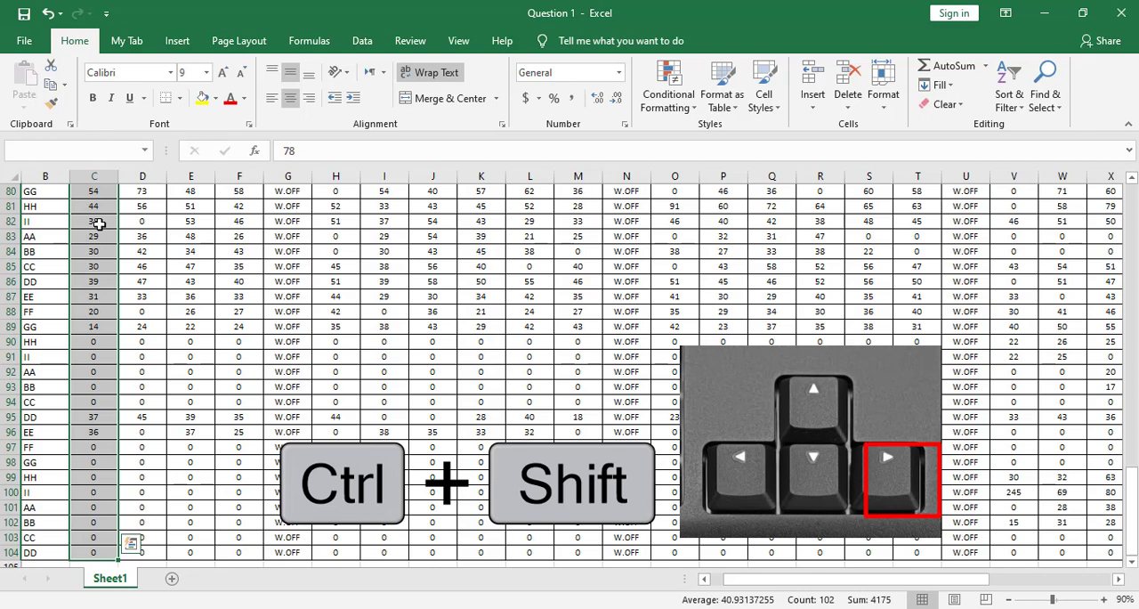
key("ctrl+shift+Right")
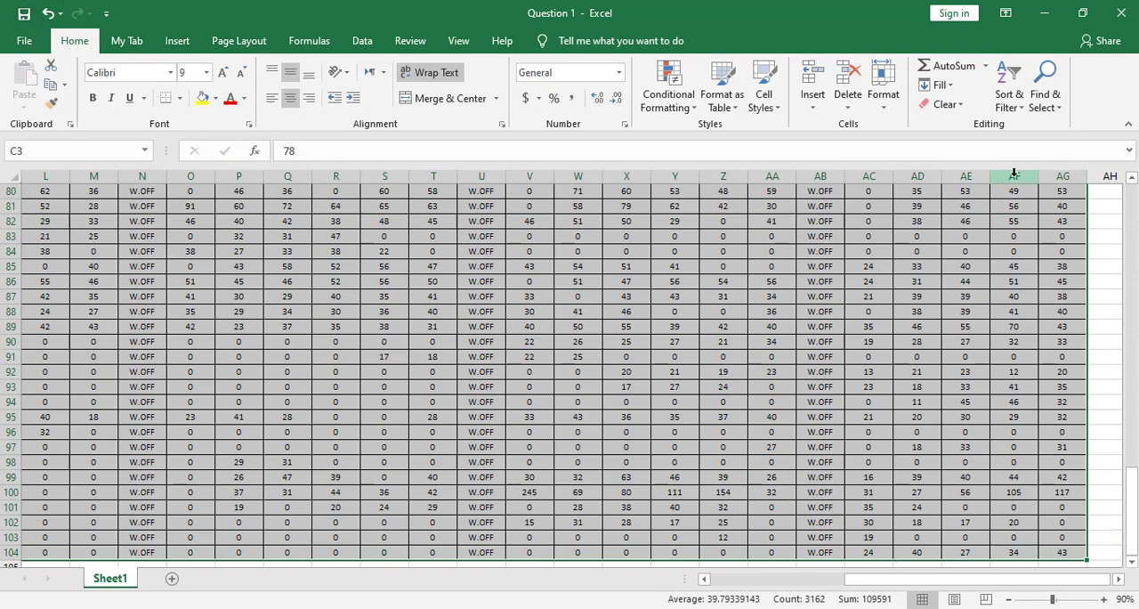
Step: Try to replace every 0 with A throughout the selected range, without restricting the match to whole cells
left_click(1059, 109)
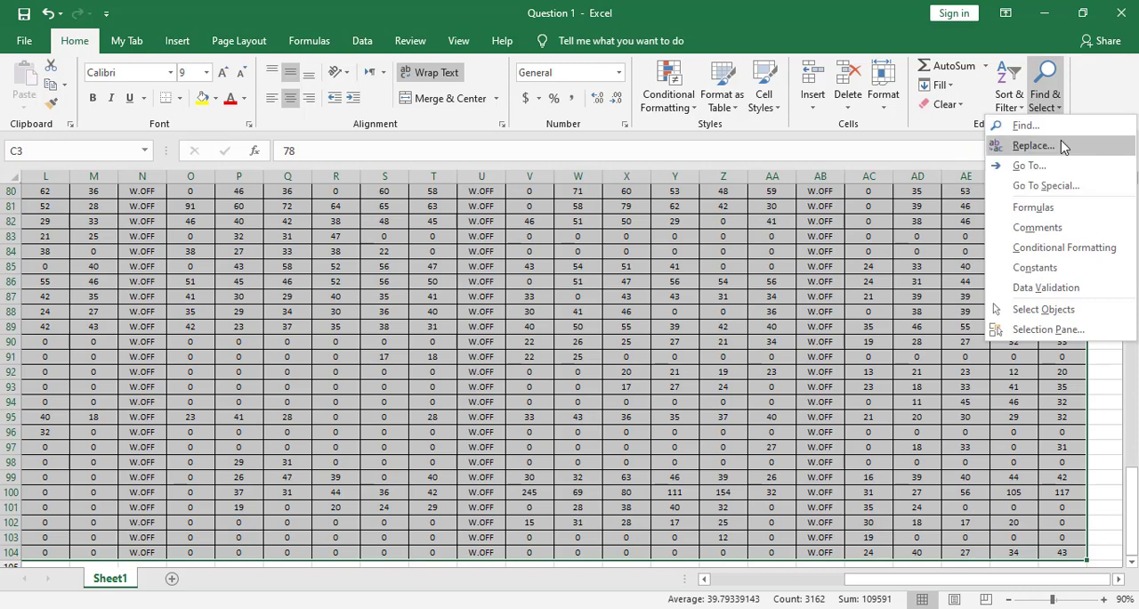
left_click(1032, 145)
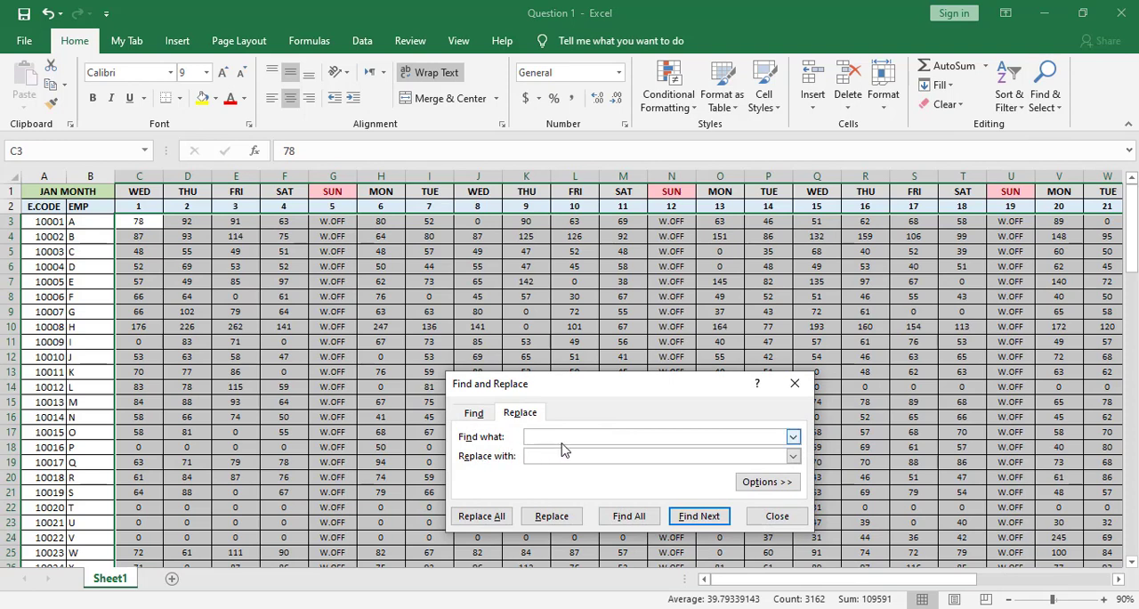
type("0")
left_click(564, 456)
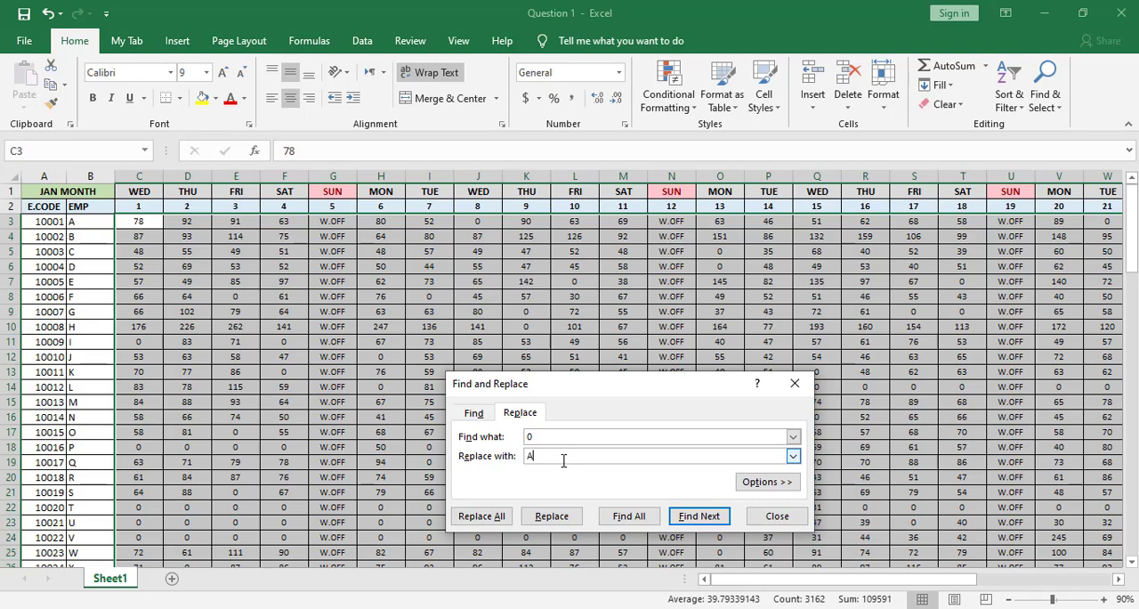
left_click(494, 521)
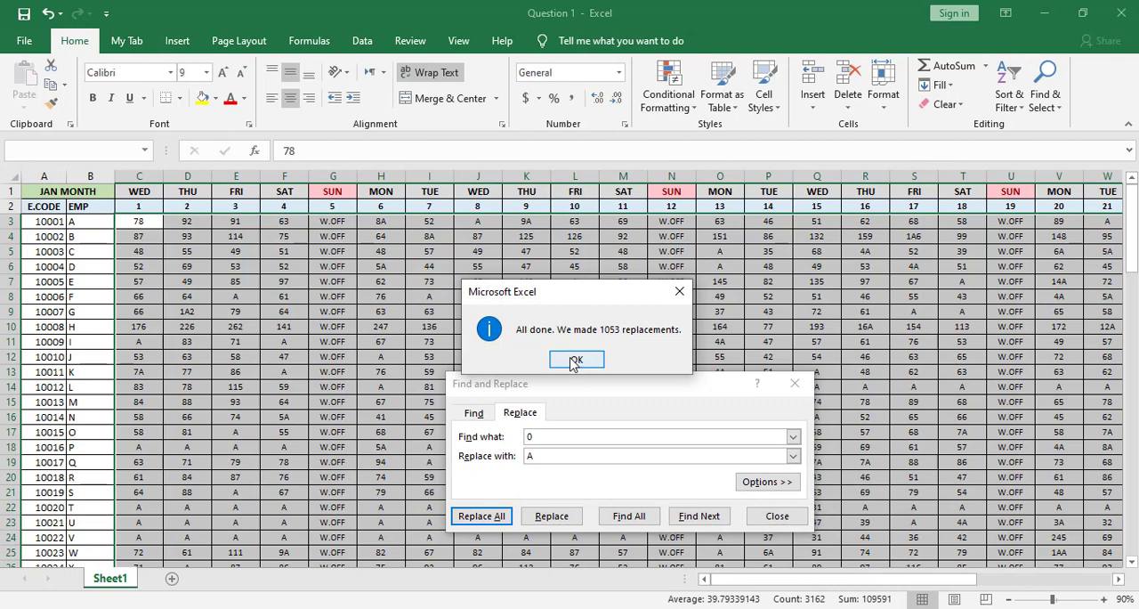
left_click(575, 359)
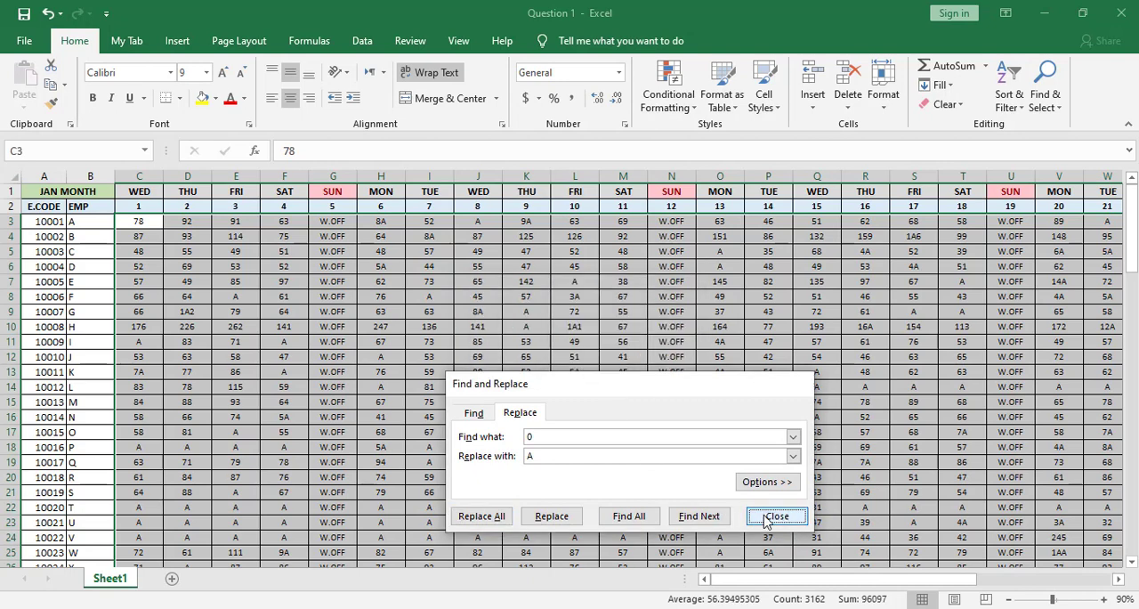
left_click(775, 517)
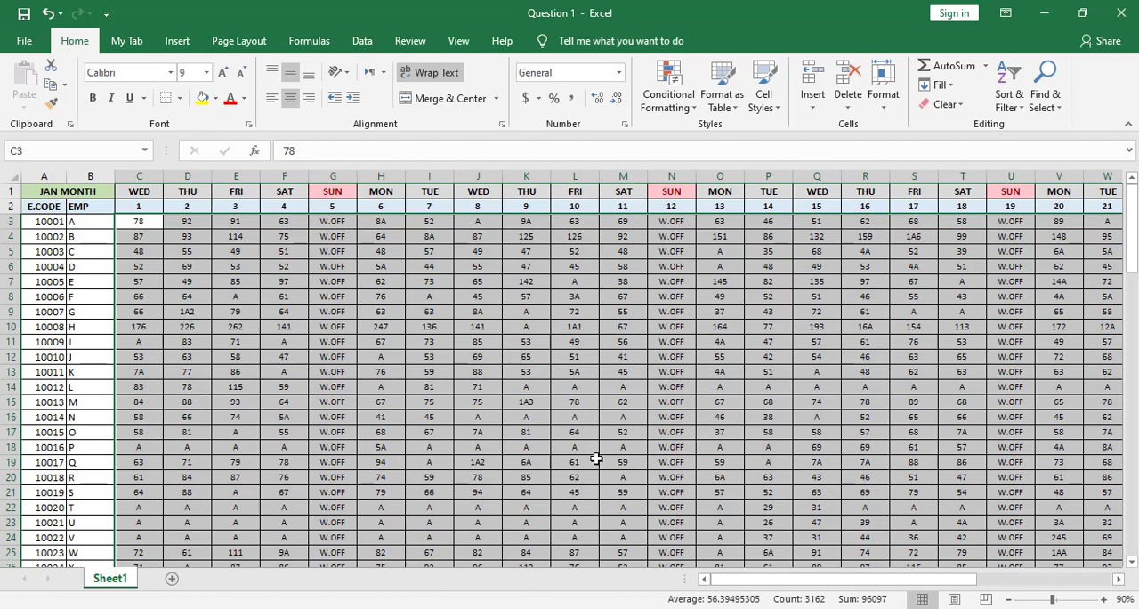
Step: Inspect the altered figures and undo the last replacement of 0 with A
left_click(1102, 601)
left_click(1102, 601)
left_click(1102, 601)
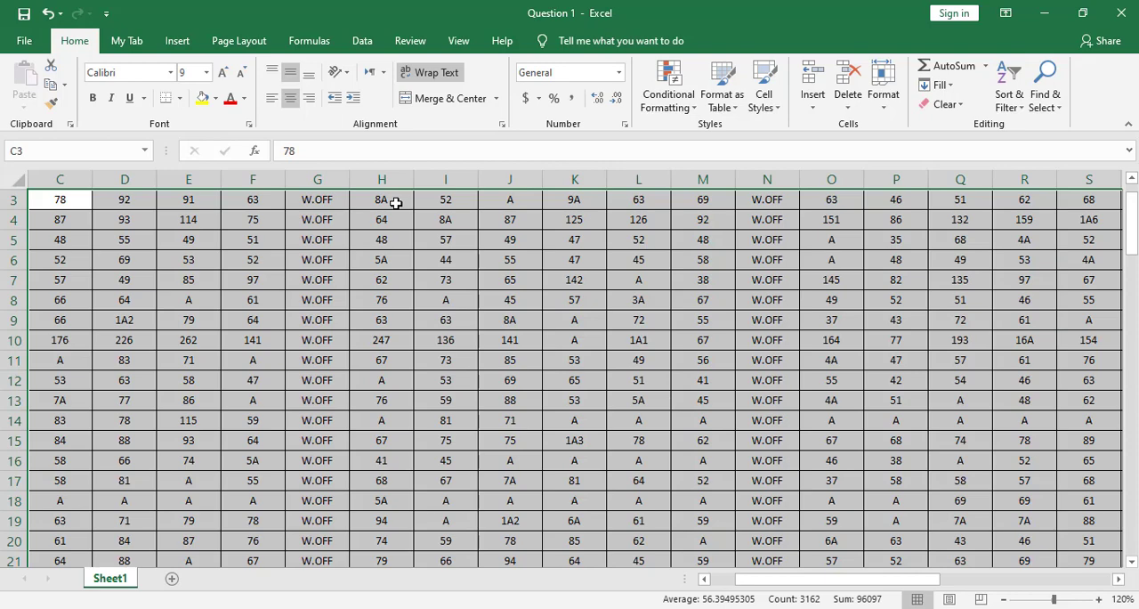
scroll(396, 203, "down", 1, "ctrl")
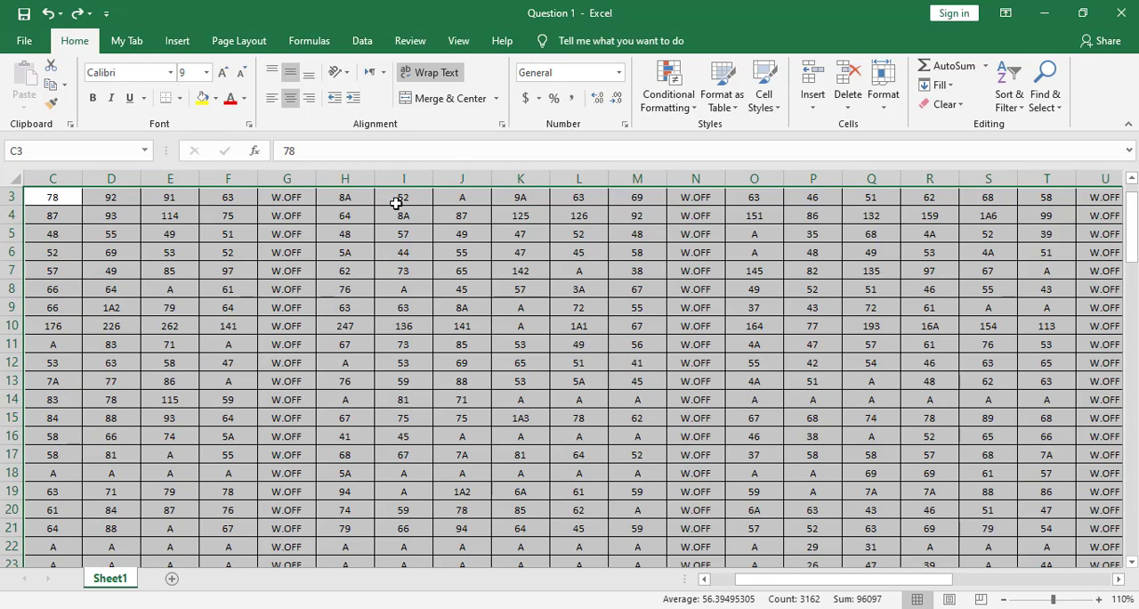
scroll(396, 203, "down", 1, "ctrl")
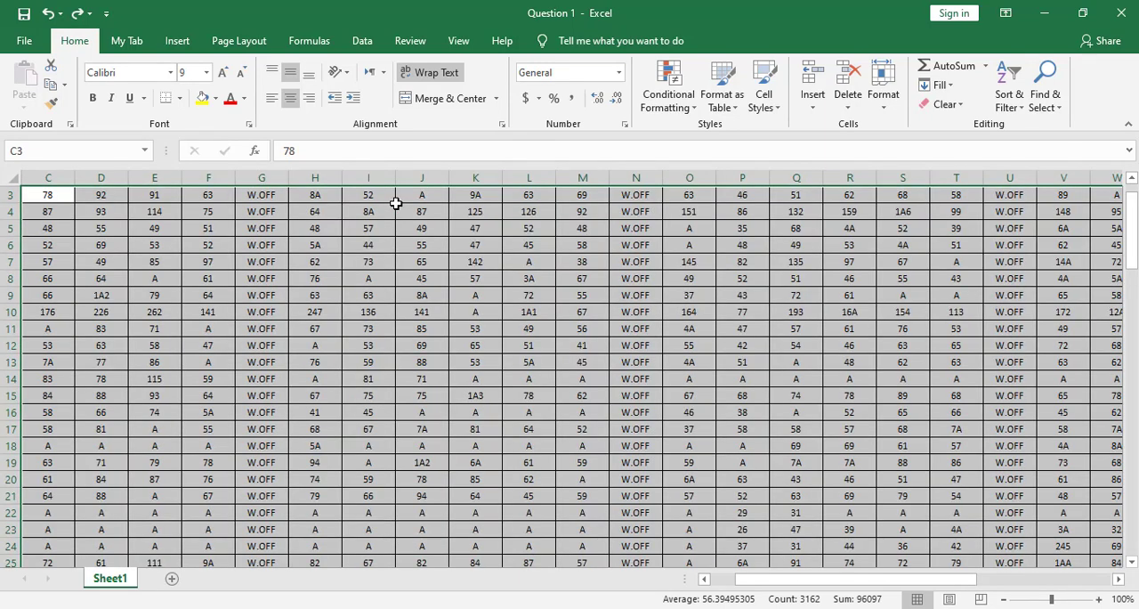
scroll(396, 203, "down", 1, "ctrl")
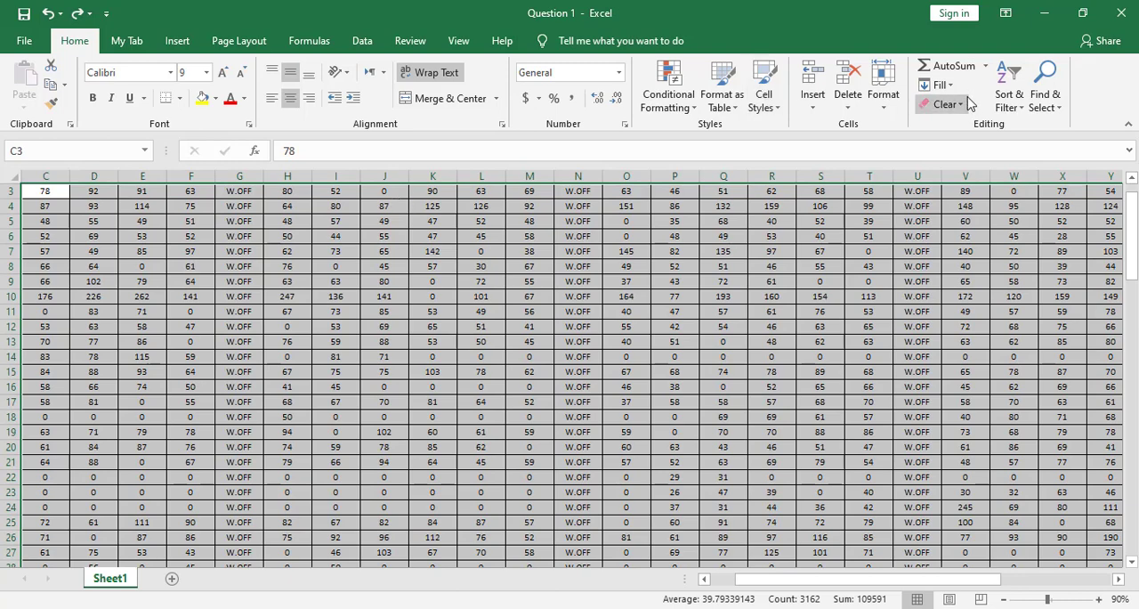
Step: Replace all 0 entries in the selected range with A, matching entire cell contents only
left_click(1046, 107)
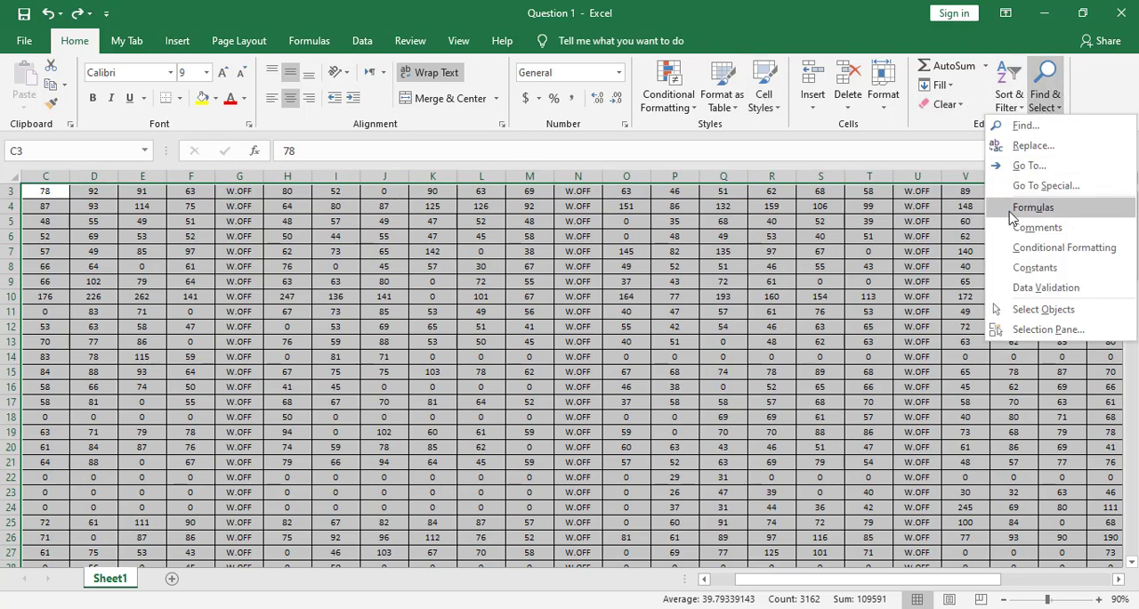
left_click(1057, 148)
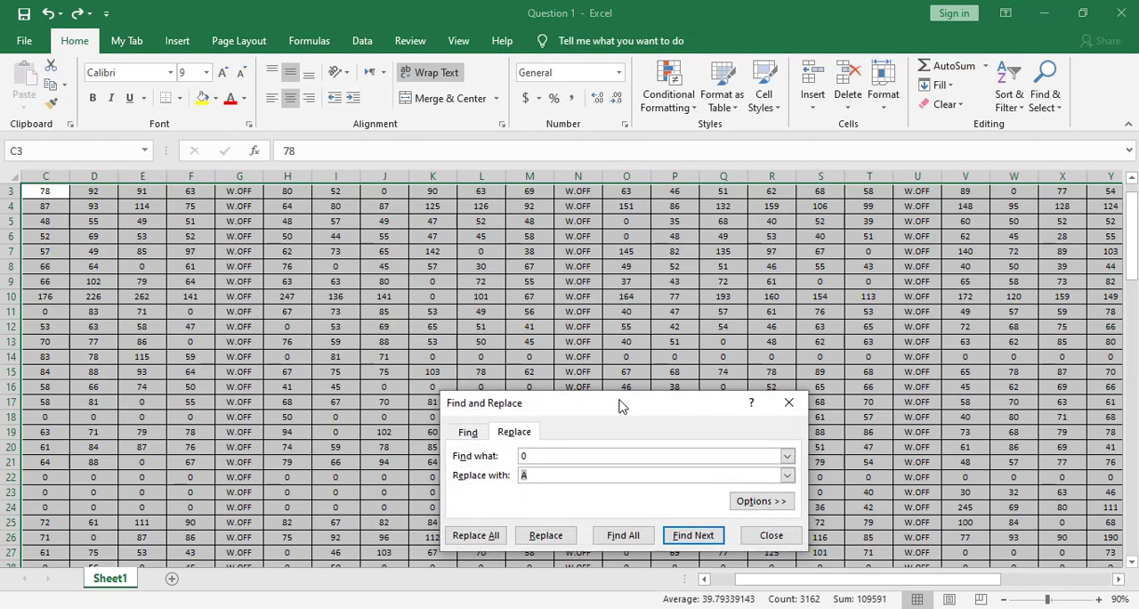
left_click_drag(622, 406, 616, 302)
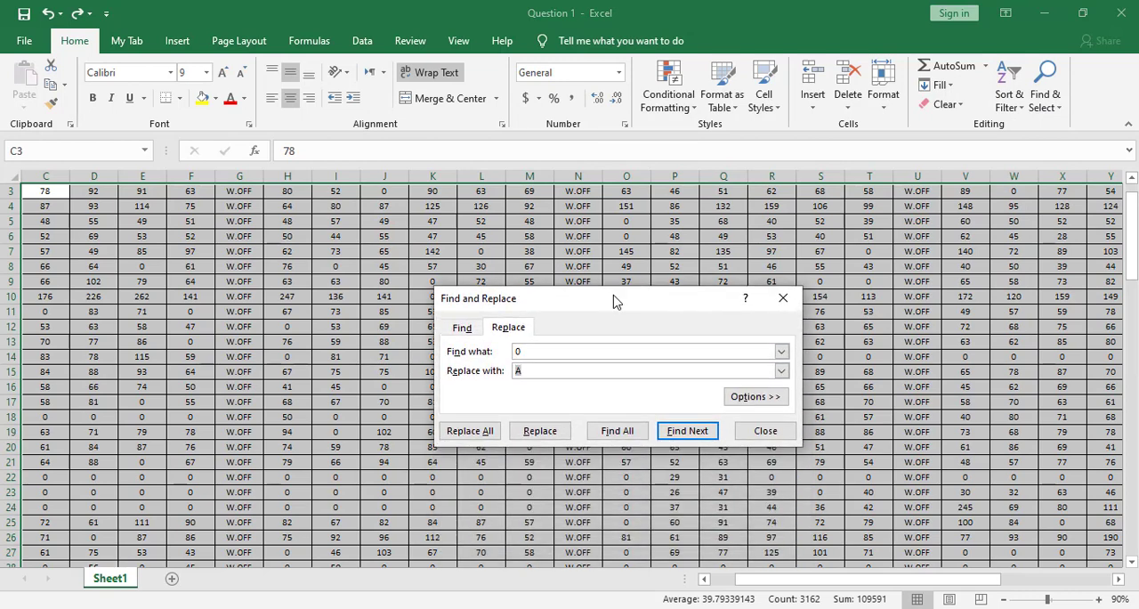
left_click(752, 397)
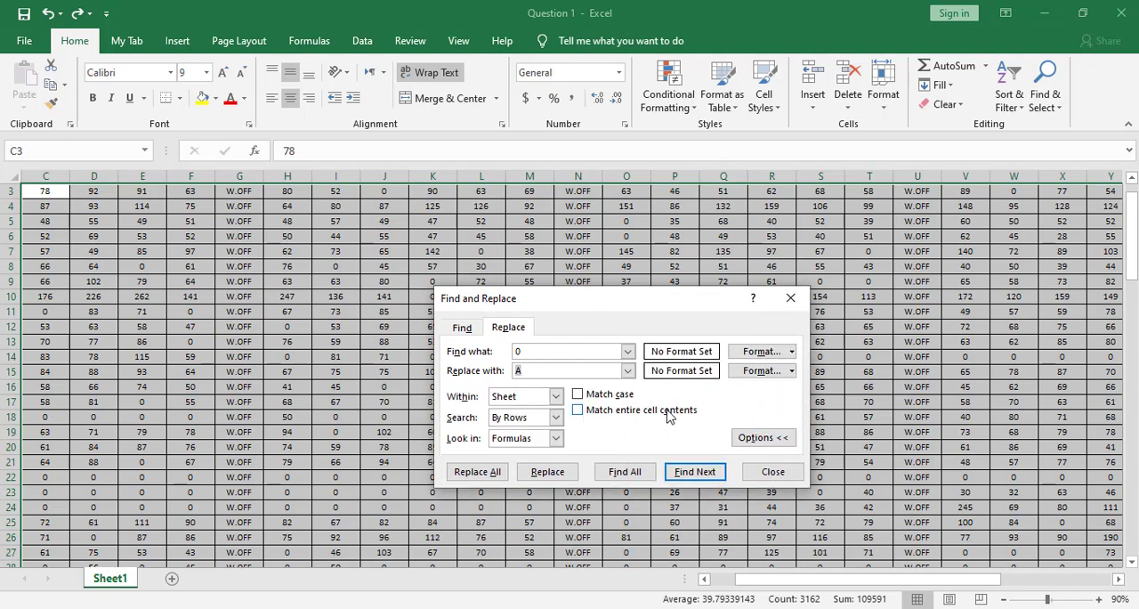
left_click(578, 412)
left_click(495, 476)
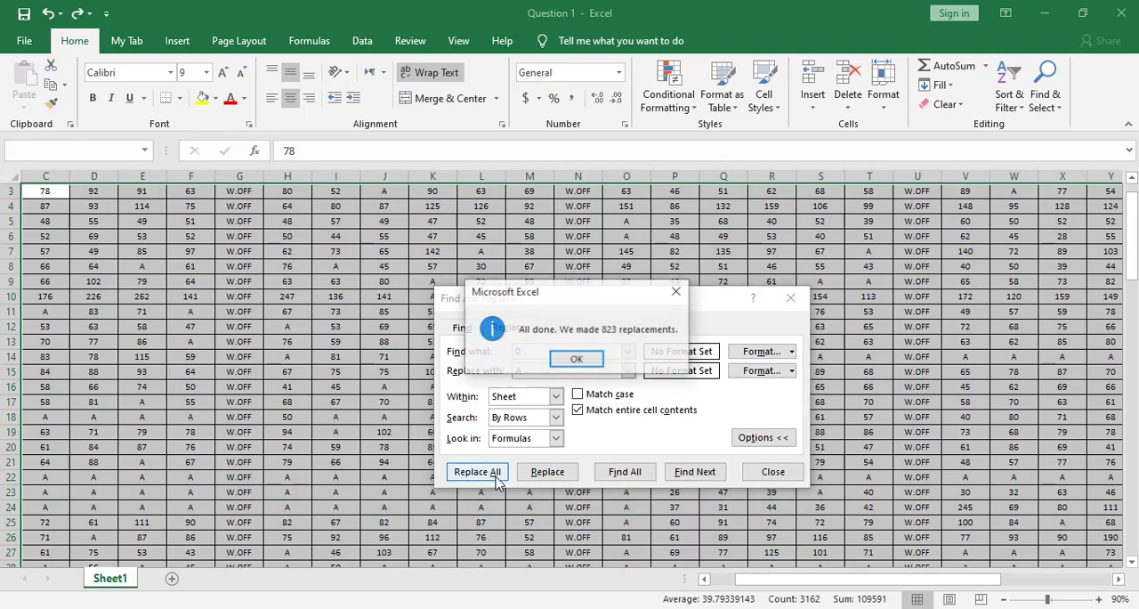
left_click(570, 361)
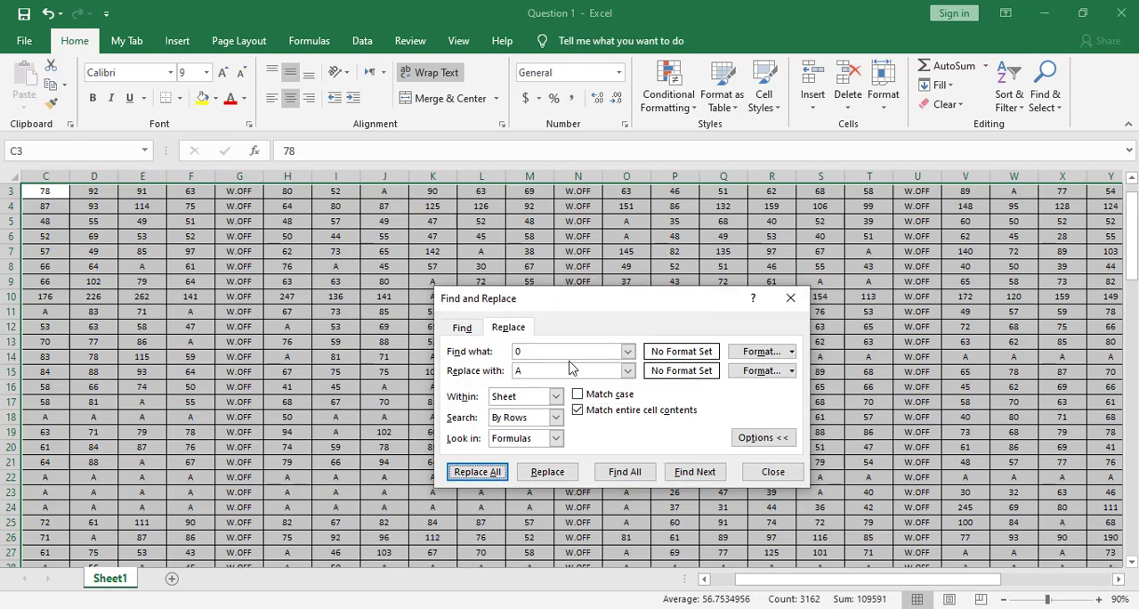
left_click(767, 473)
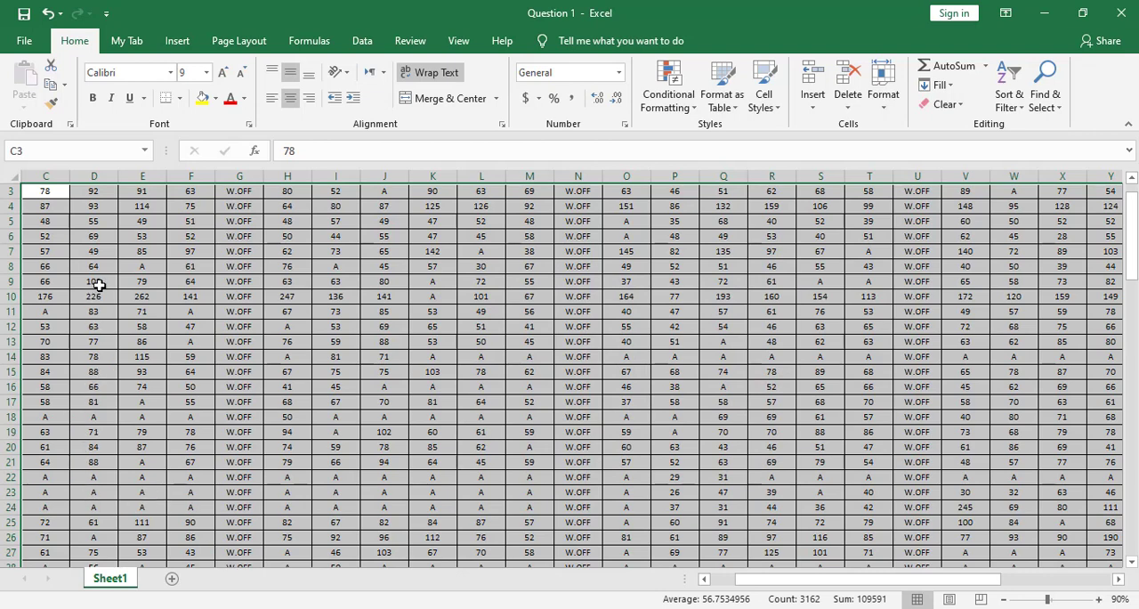
Step: Examine the A entries and the remaining numbers across the attendance table
left_click(1098, 599)
left_click(1098, 599)
left_click(1099, 599)
left_click(1098, 599)
left_click(1099, 599)
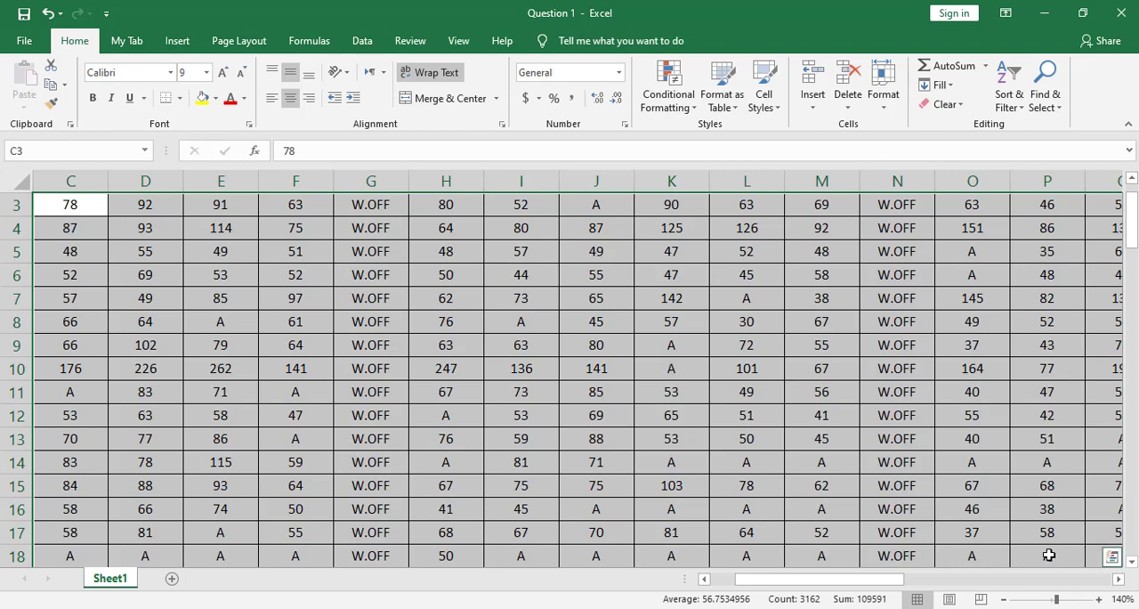
left_click(1004, 599)
left_click(1004, 599)
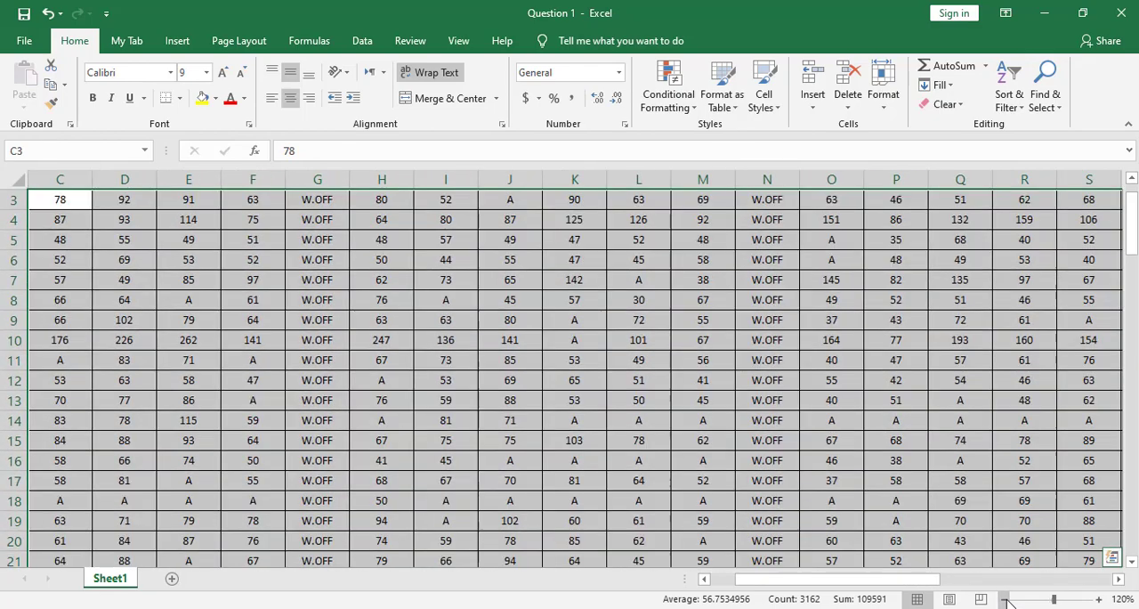
left_click(1004, 599)
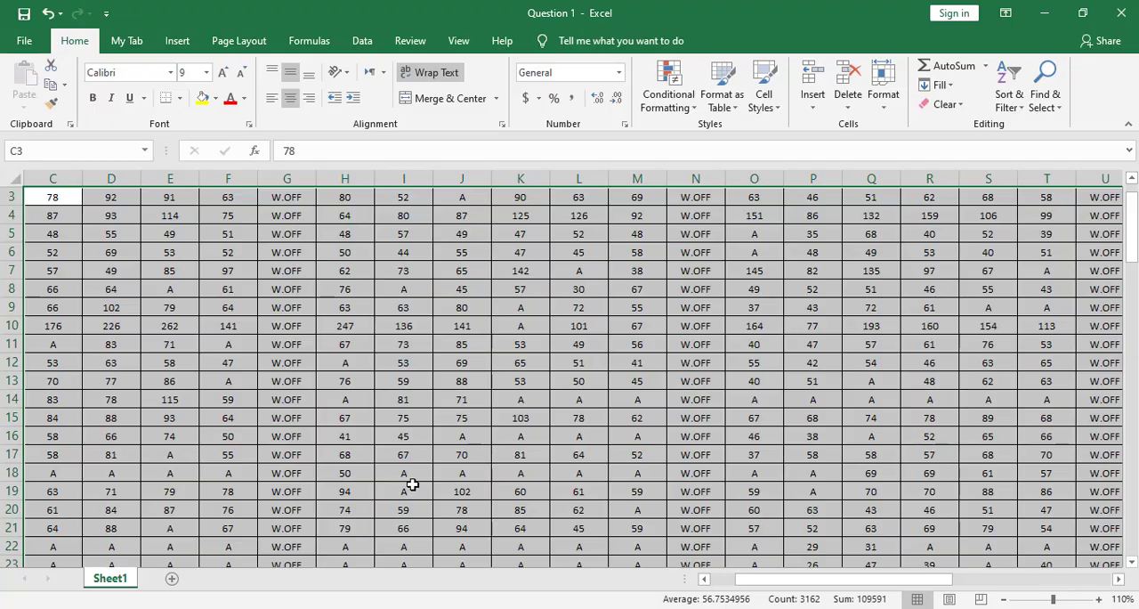
left_click(1003, 599)
left_click(1003, 599)
left_click(1003, 600)
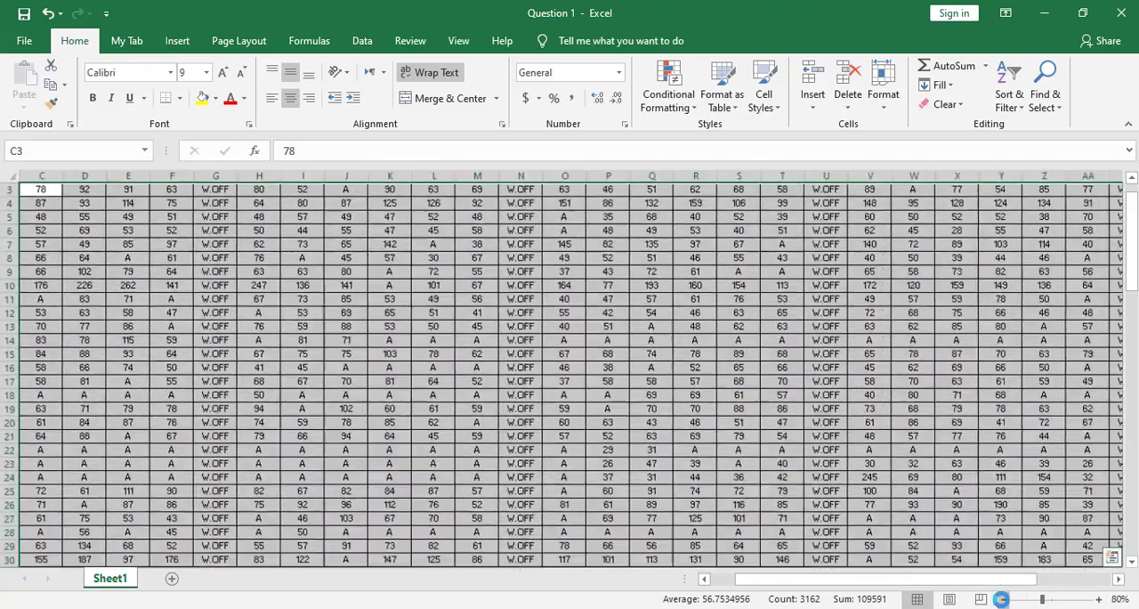
left_click(1003, 599)
left_click(1003, 599)
left_click(1003, 599)
left_click(1003, 599)
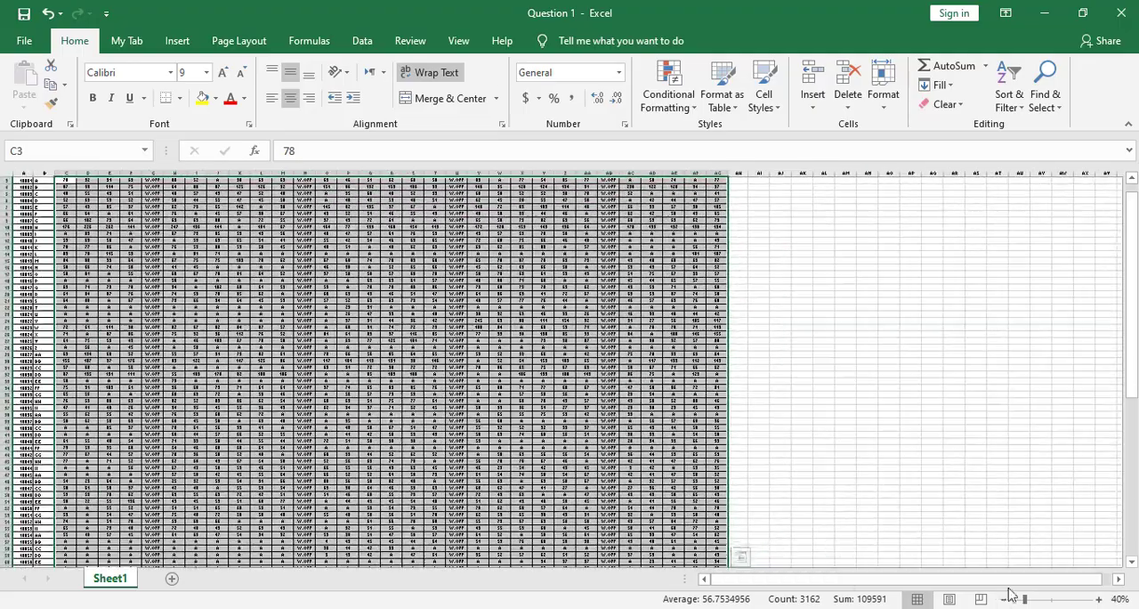
left_click(1098, 599)
left_click(1098, 599)
left_click(1097, 599)
left_click(1097, 599)
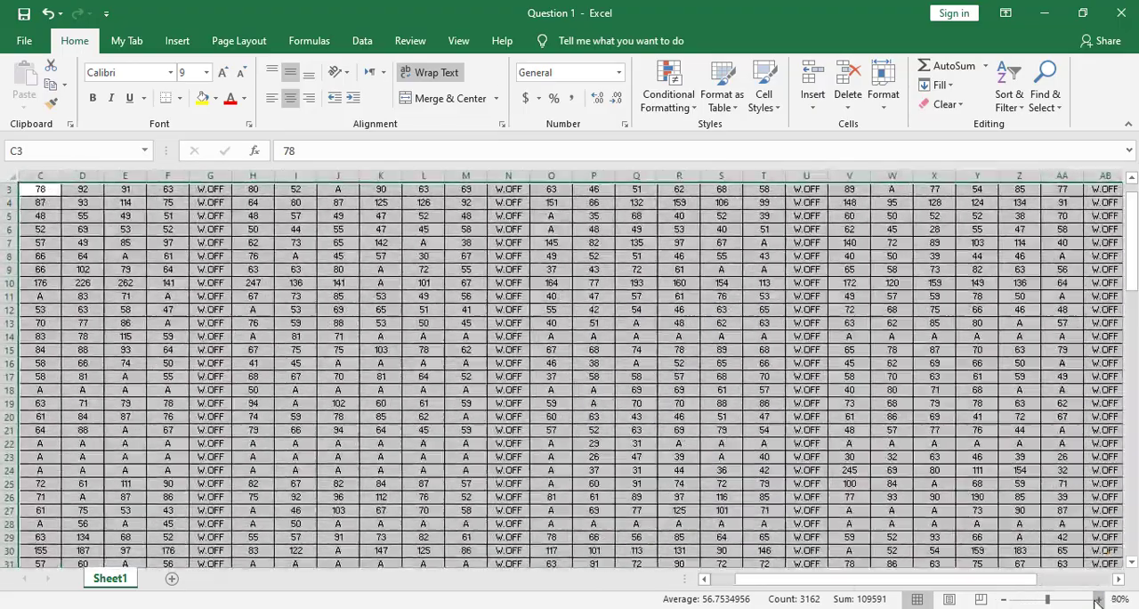
left_click(1098, 599)
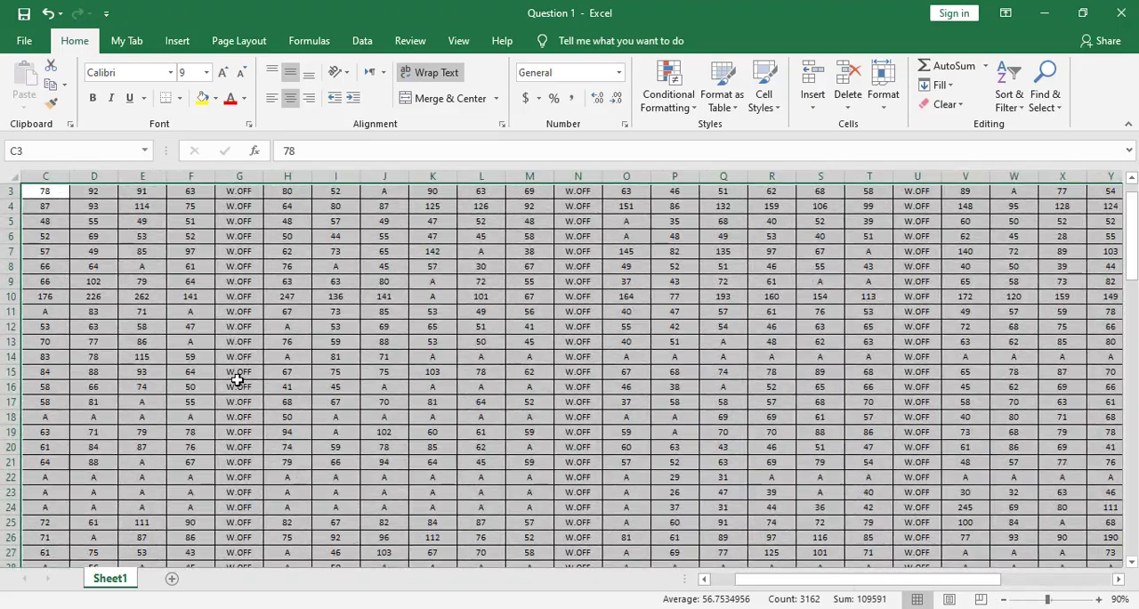
Step: Use Go To Special to select only number constants in the range, excluding text, logicals and errors
left_click(1065, 105)
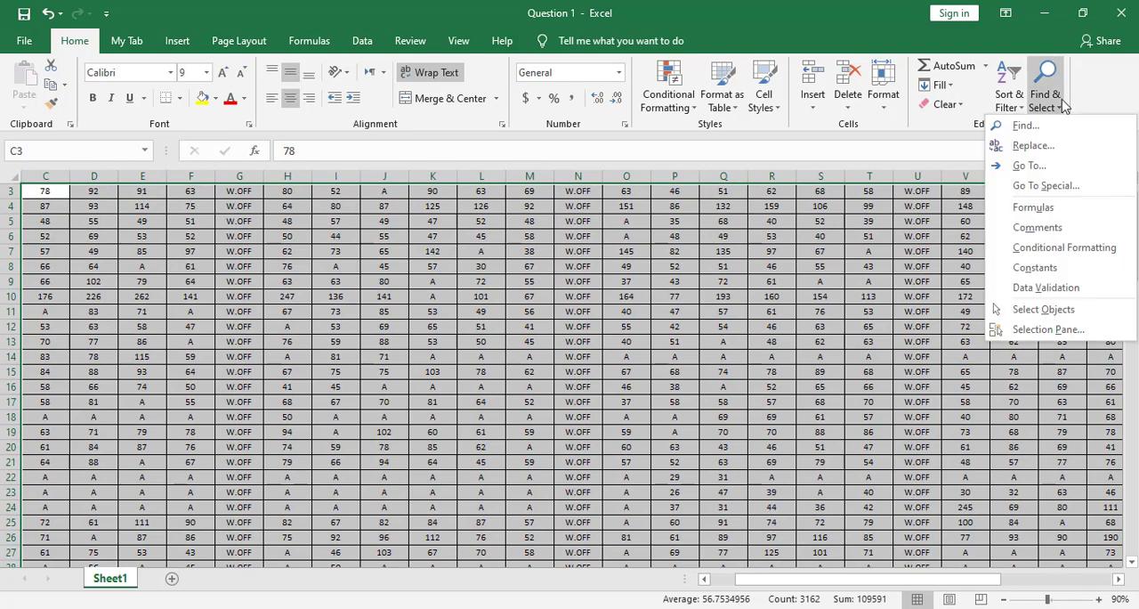
left_click(1046, 186)
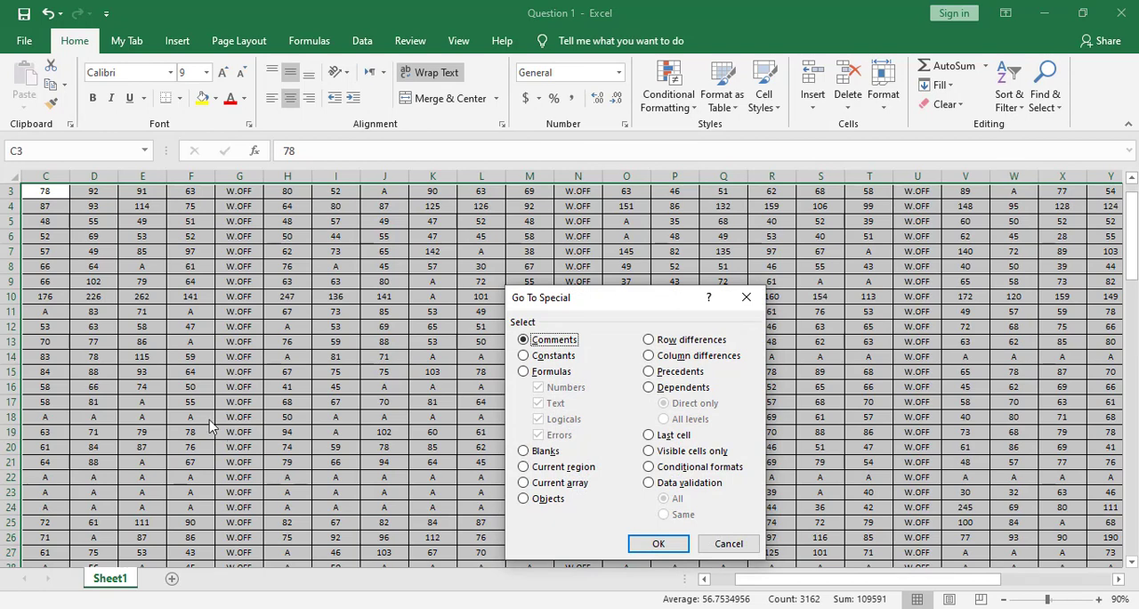
left_click(530, 357)
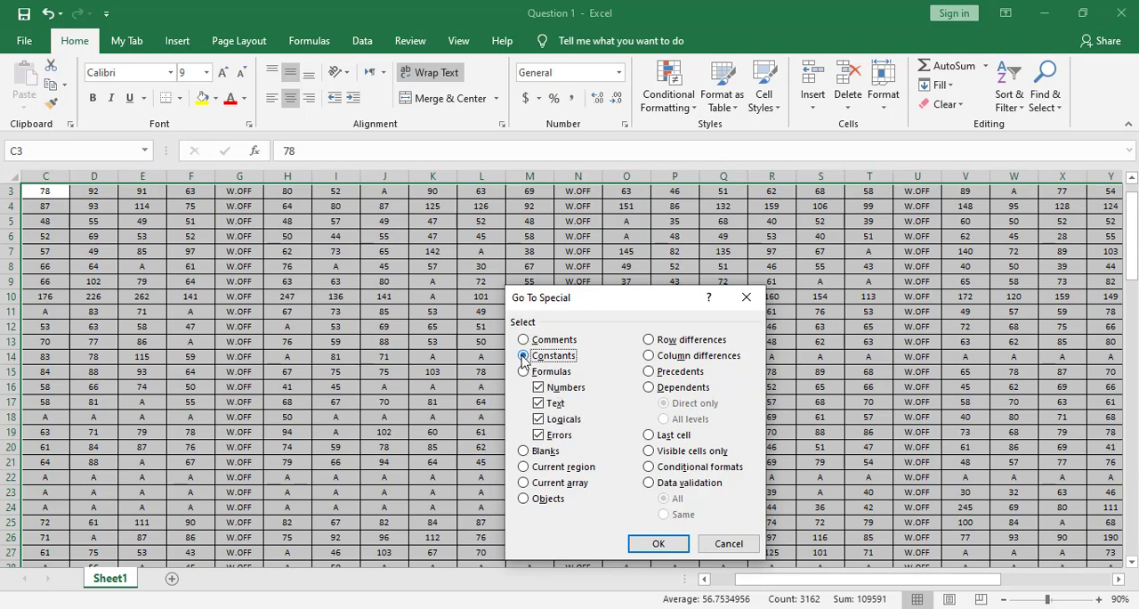
left_click(540, 405)
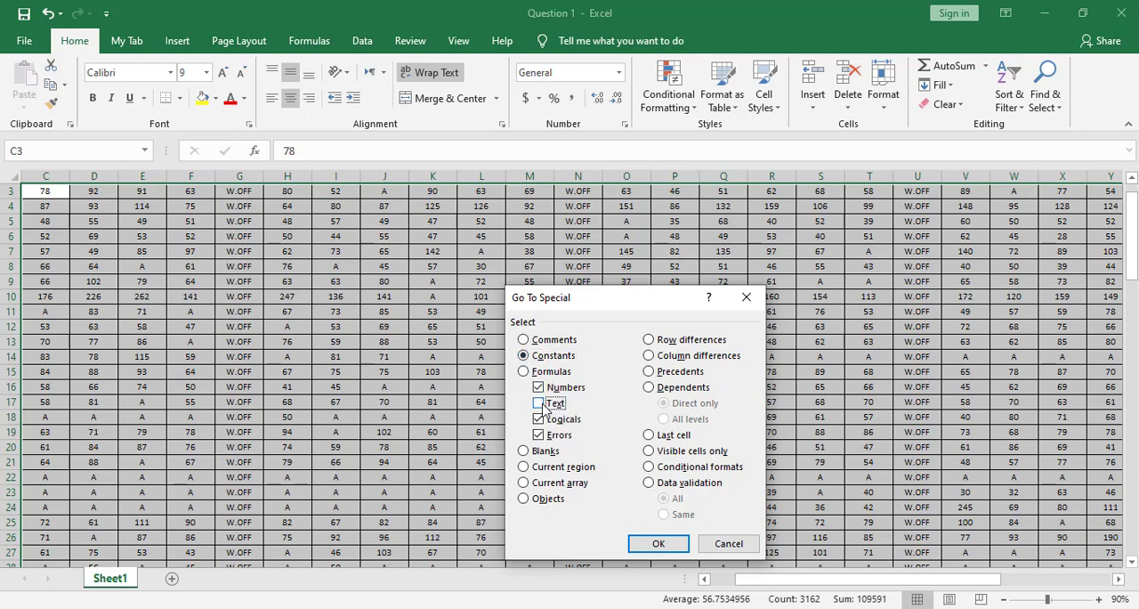
left_click(539, 419)
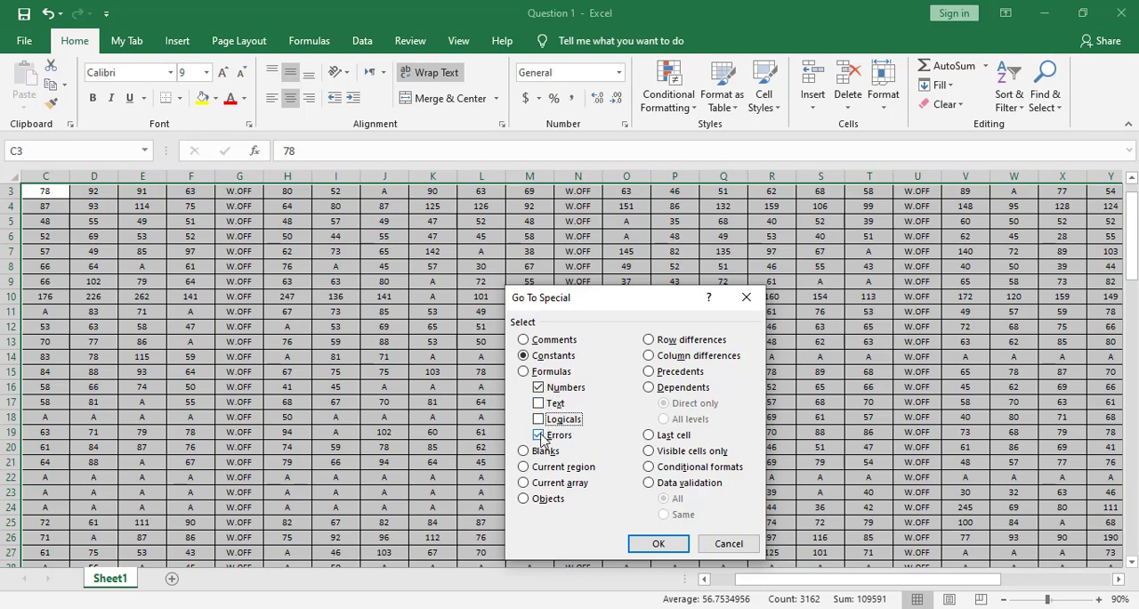
left_click(539, 435)
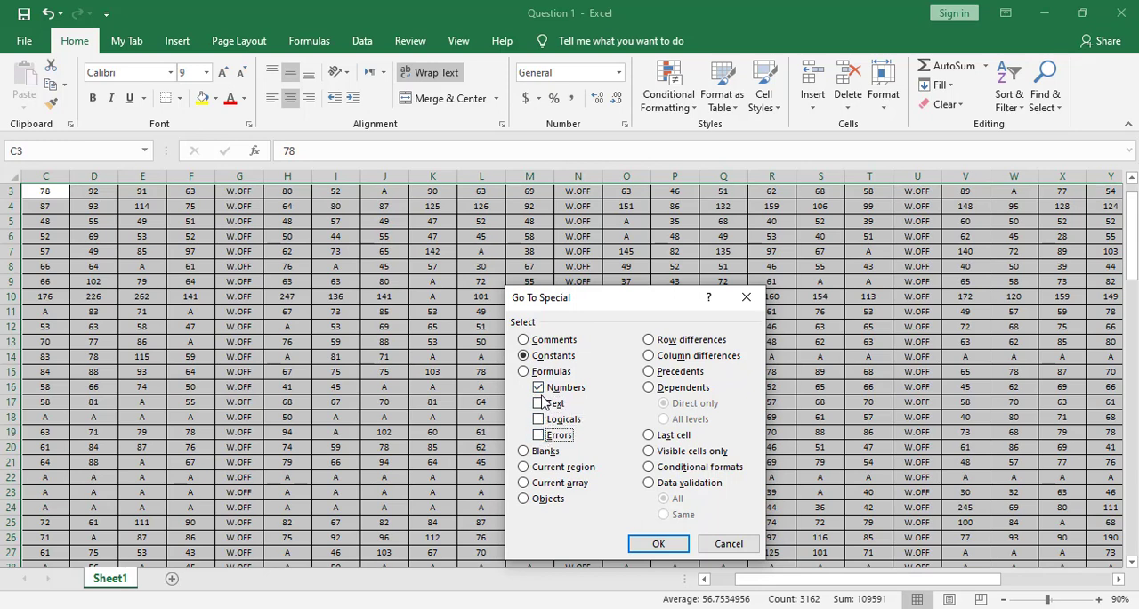
left_click(657, 543)
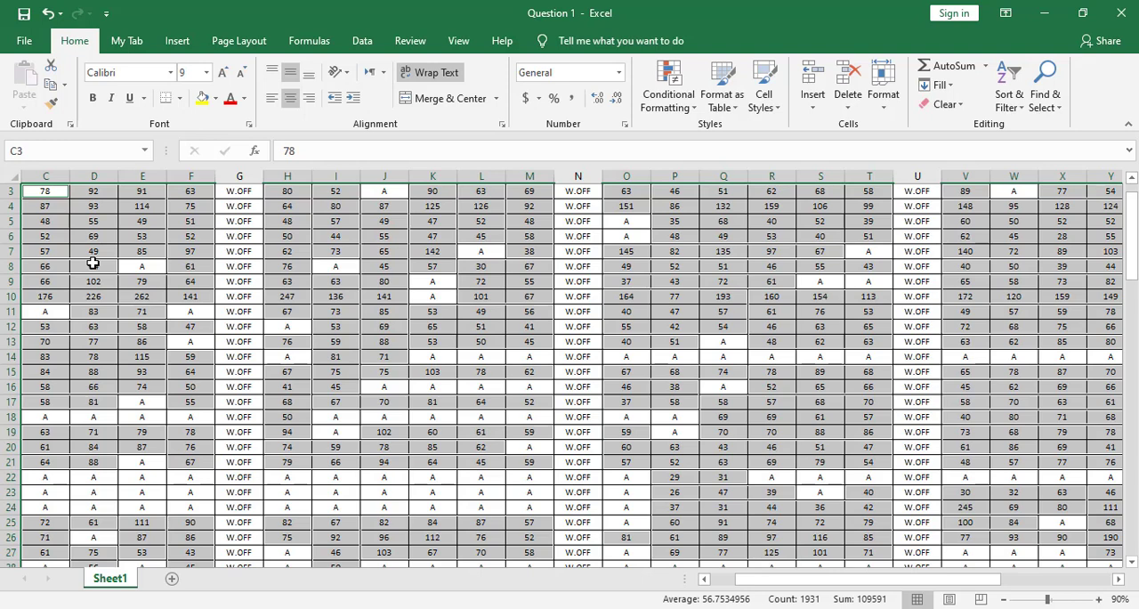
Step: Fill all the selected number cells with P at once and clear the multi-cell selection
type("P")
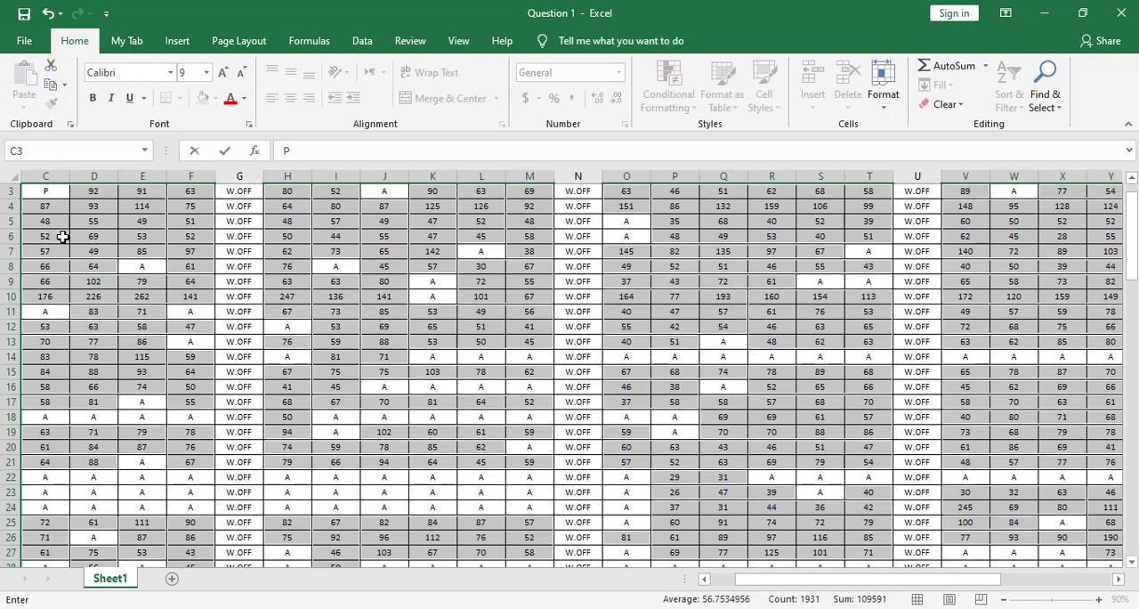
key("ctrl+Return")
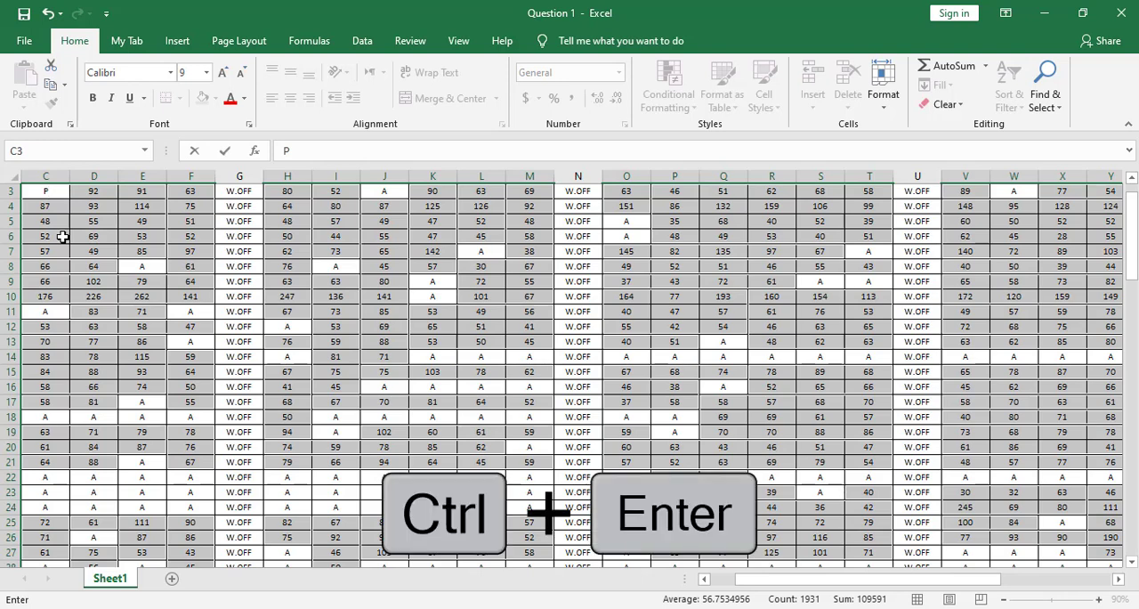
key("ctrl+Return")
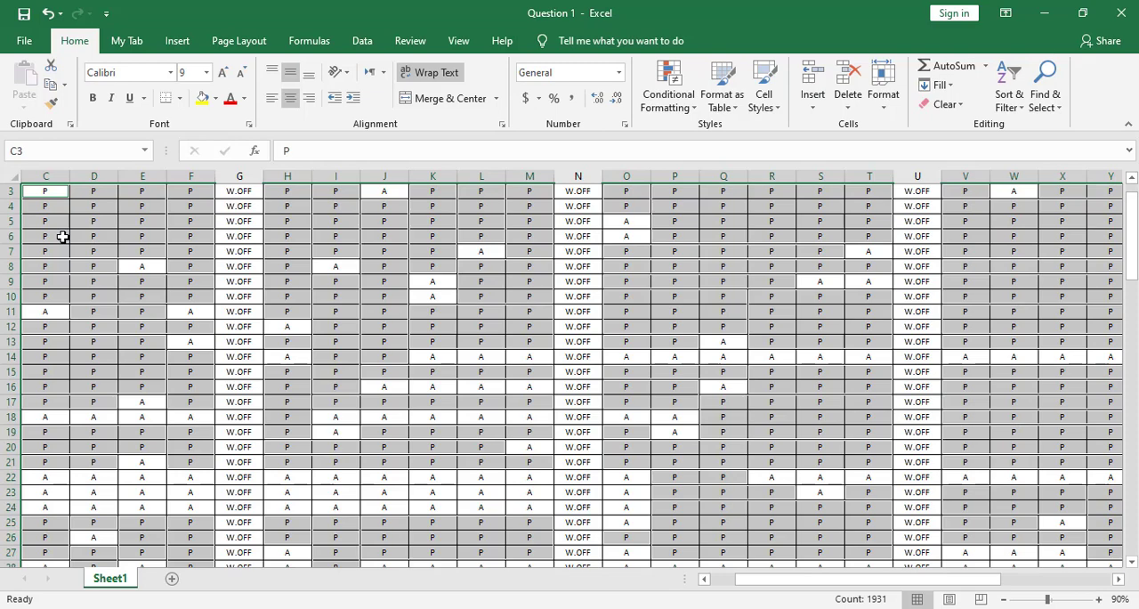
left_click(367, 347)
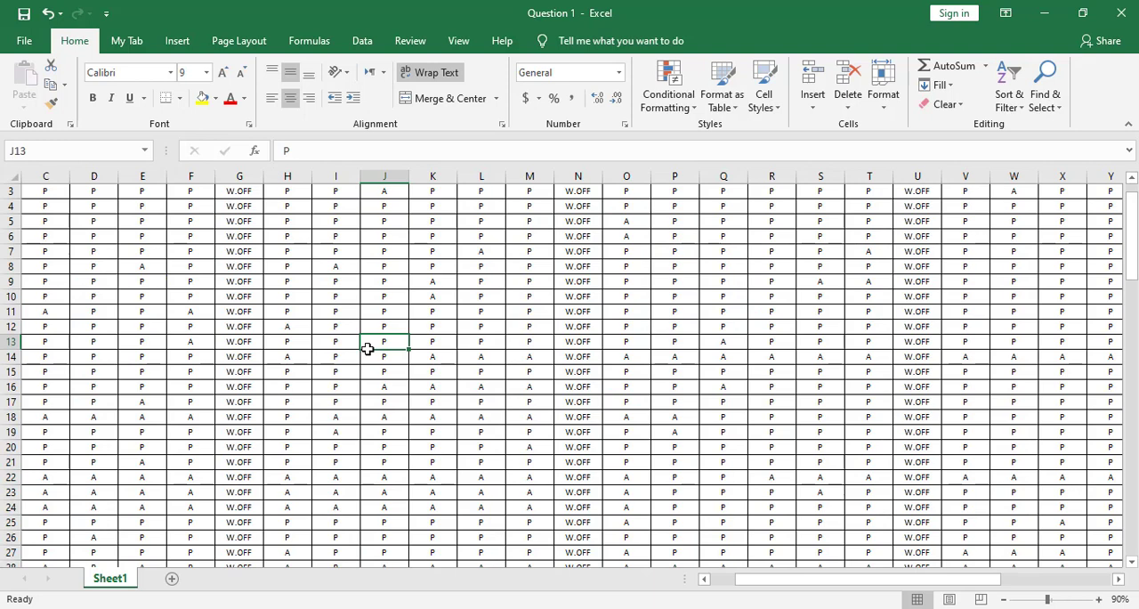